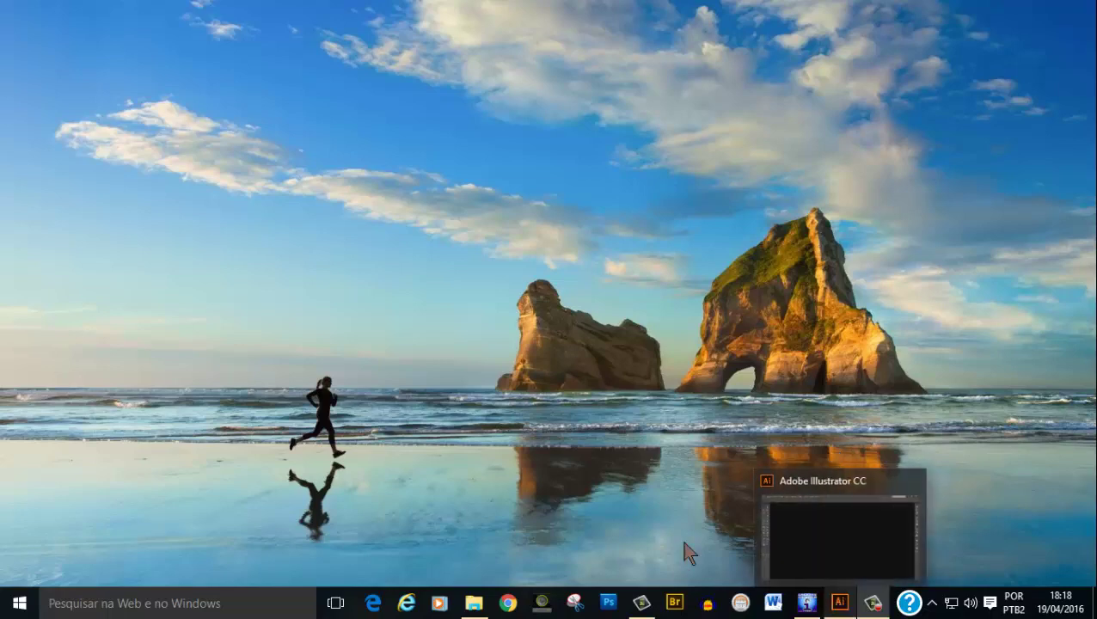
Open the Windows Start menu and scroll through its contents
click(19, 607)
scroll(360, 502, down, 1)
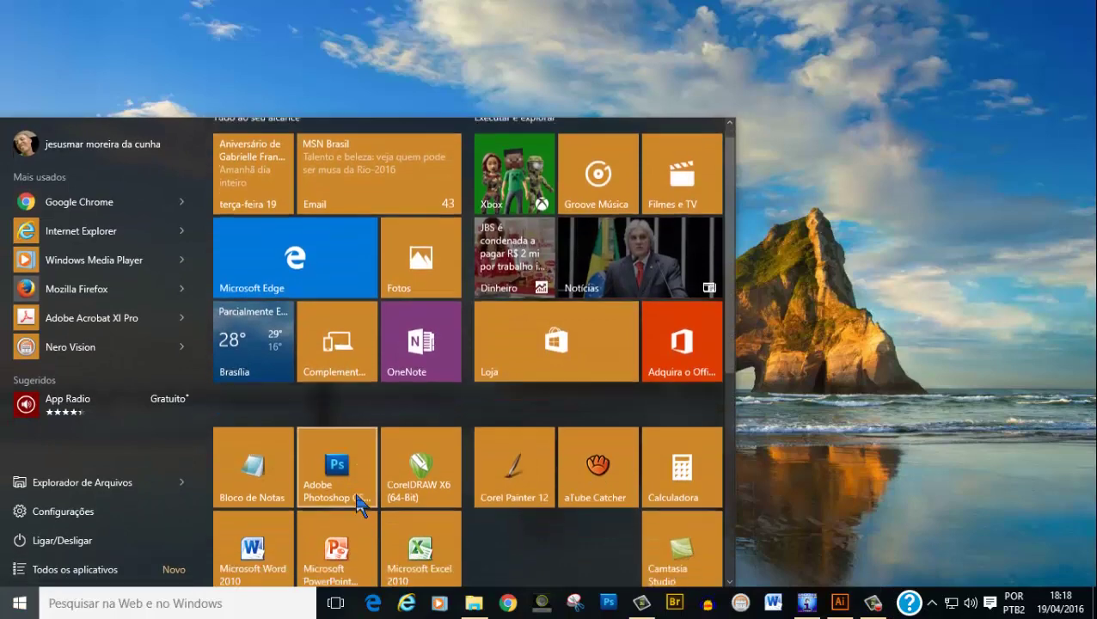
scroll(361, 507, down, 2)
scroll(361, 505, down, 3)
scroll(362, 505, down, 3)
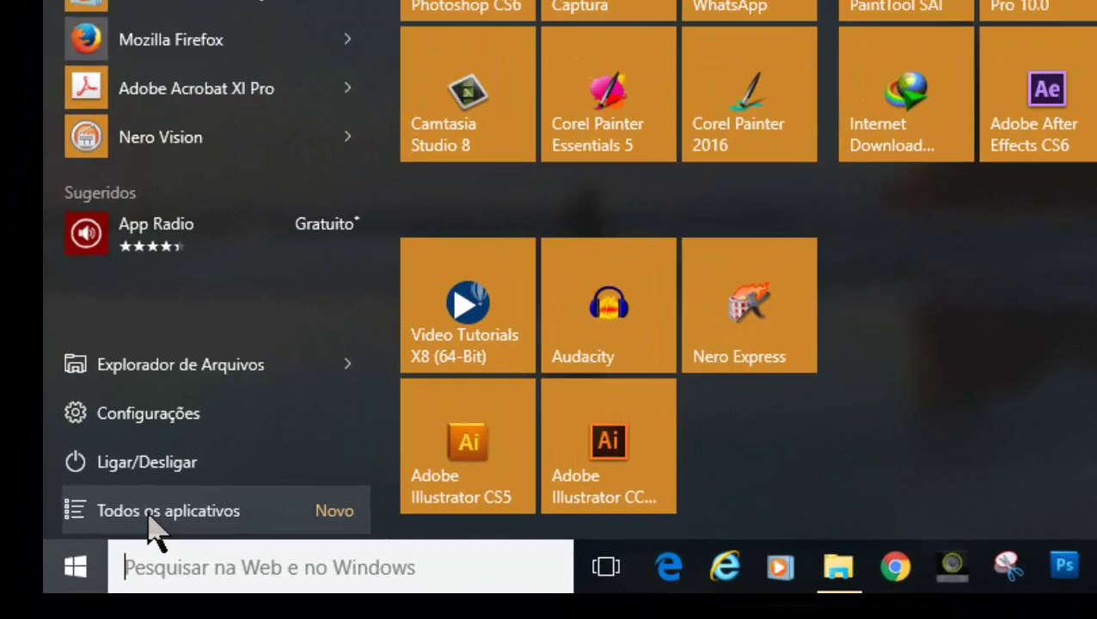
Show Todos os aplicativos and expand the Adobe folder down to Adobe Illustrator CC
click(66, 569)
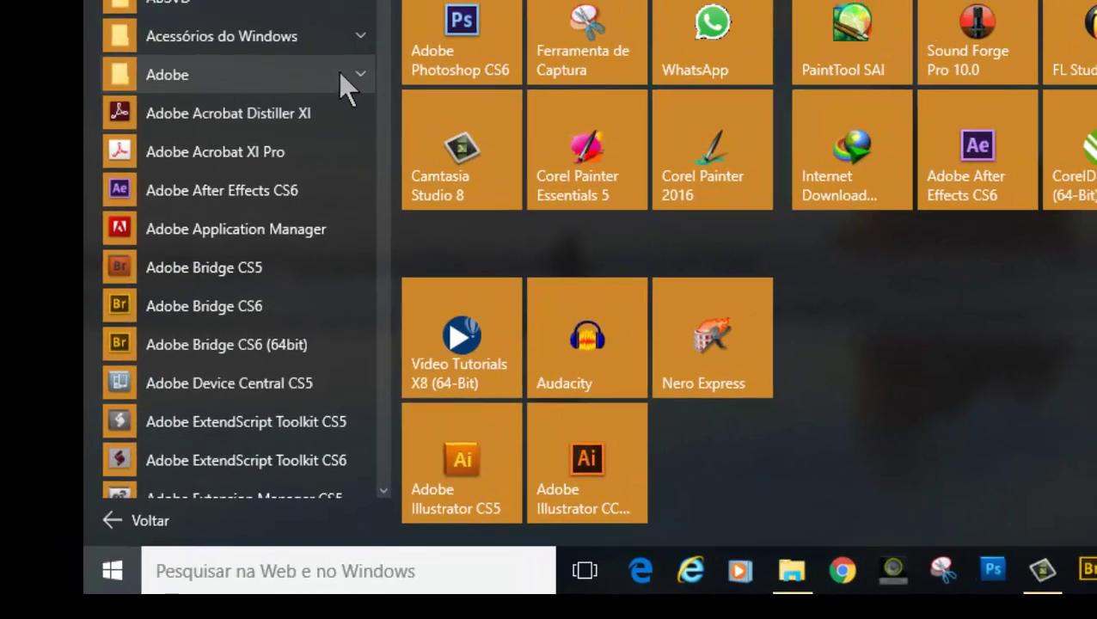
click(341, 74)
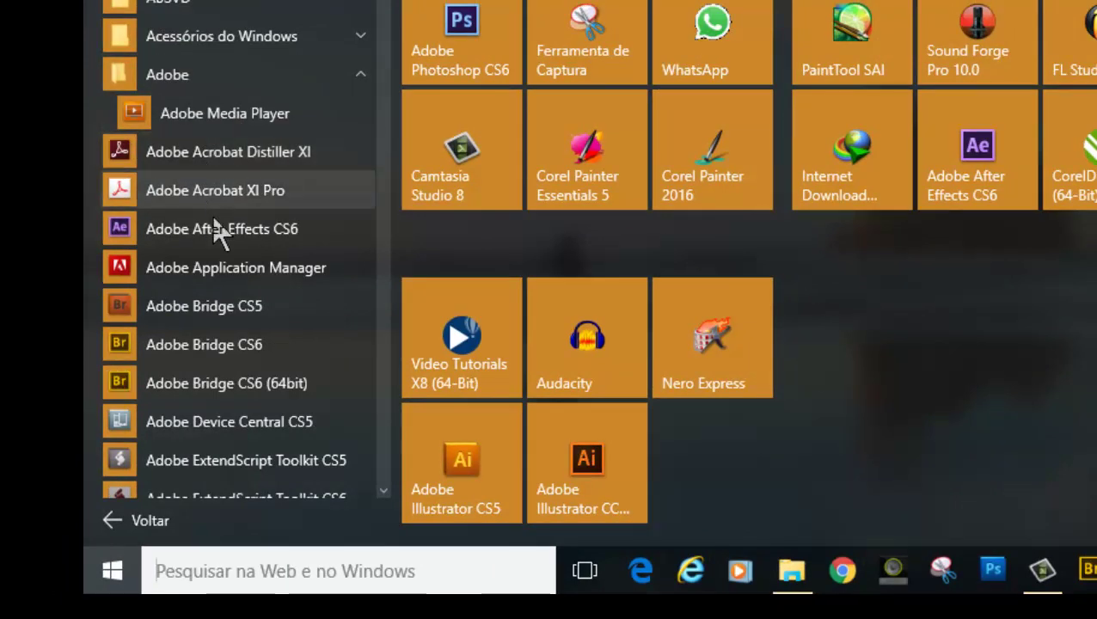
scroll(201, 387, down, 1)
scroll(201, 387, down, 3)
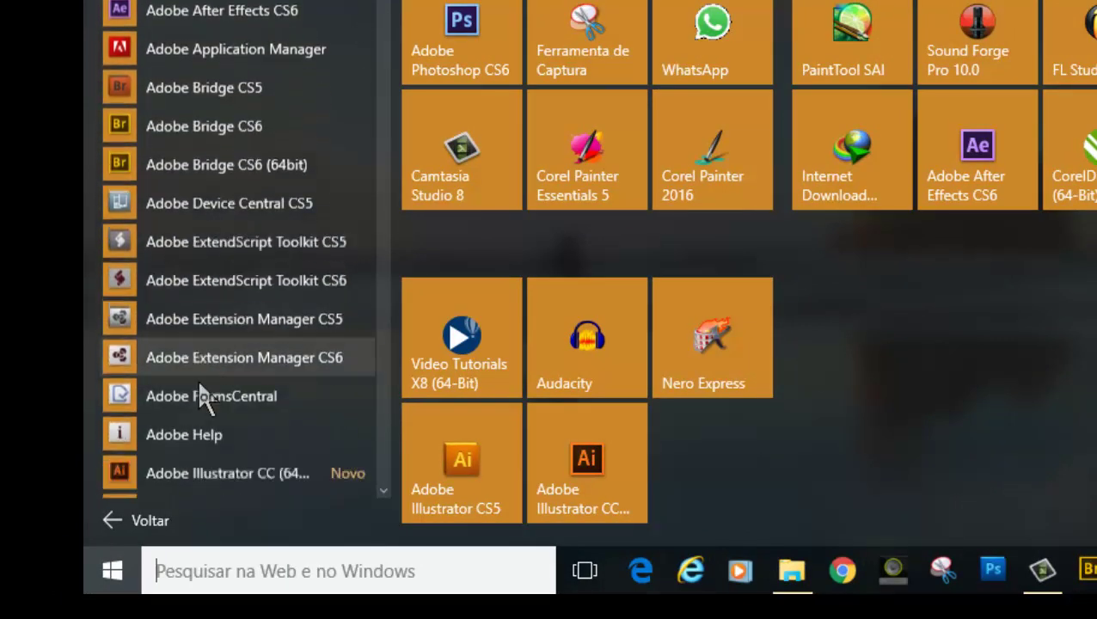
scroll(201, 387, down, 1)
scroll(198, 391, down, 1)
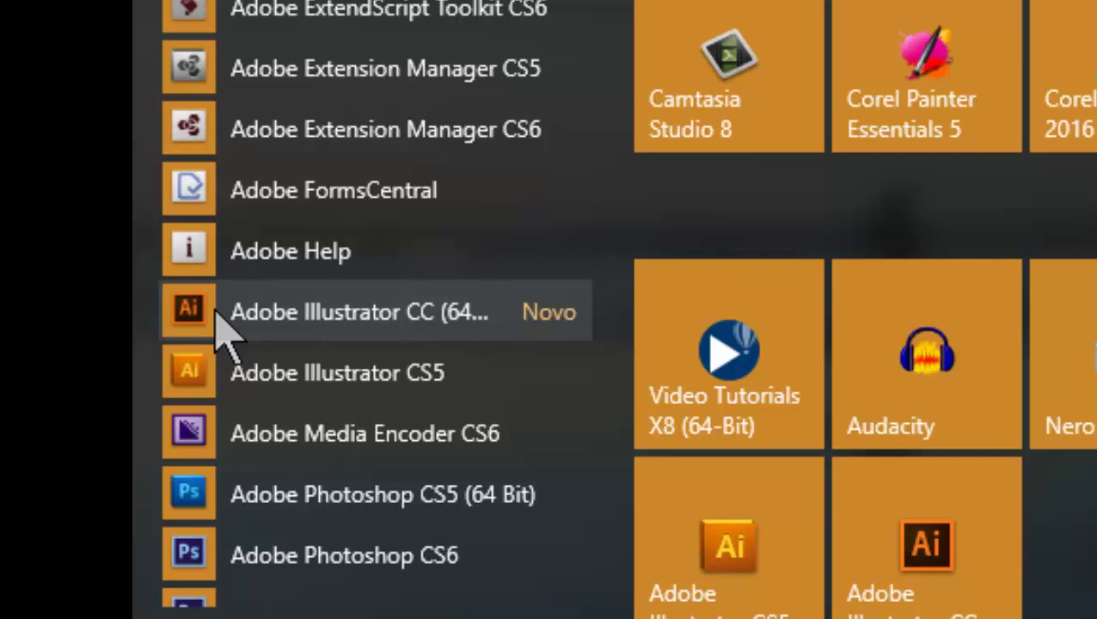
Pin Adobe Illustrator CC to the Windows taskbar with Fixar na barra de tarefas
right_click(226, 335)
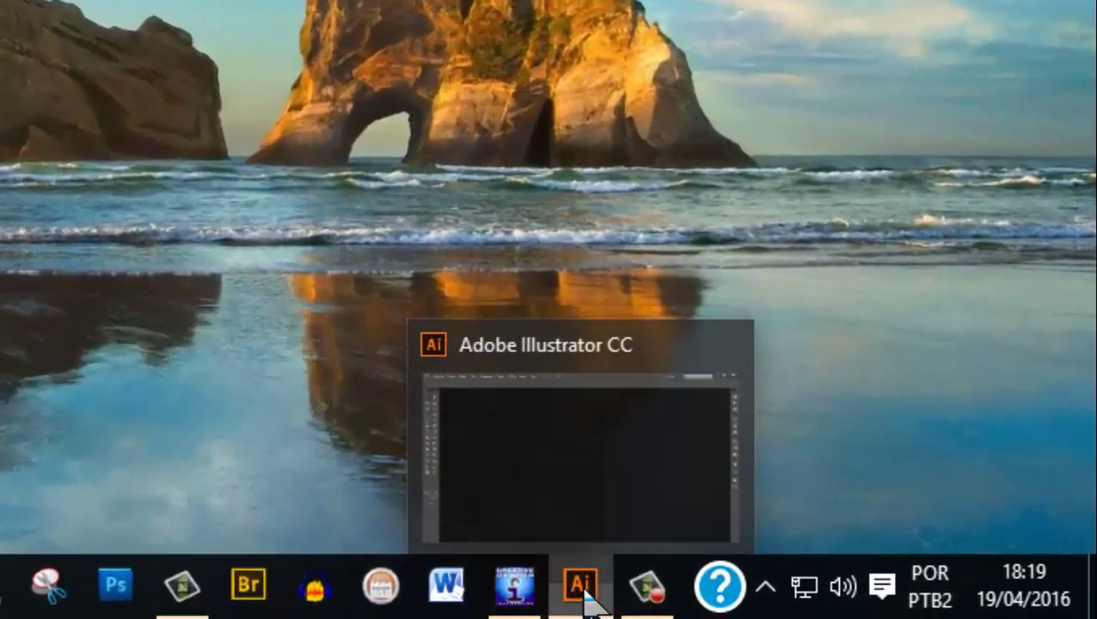
right_click(752, 602)
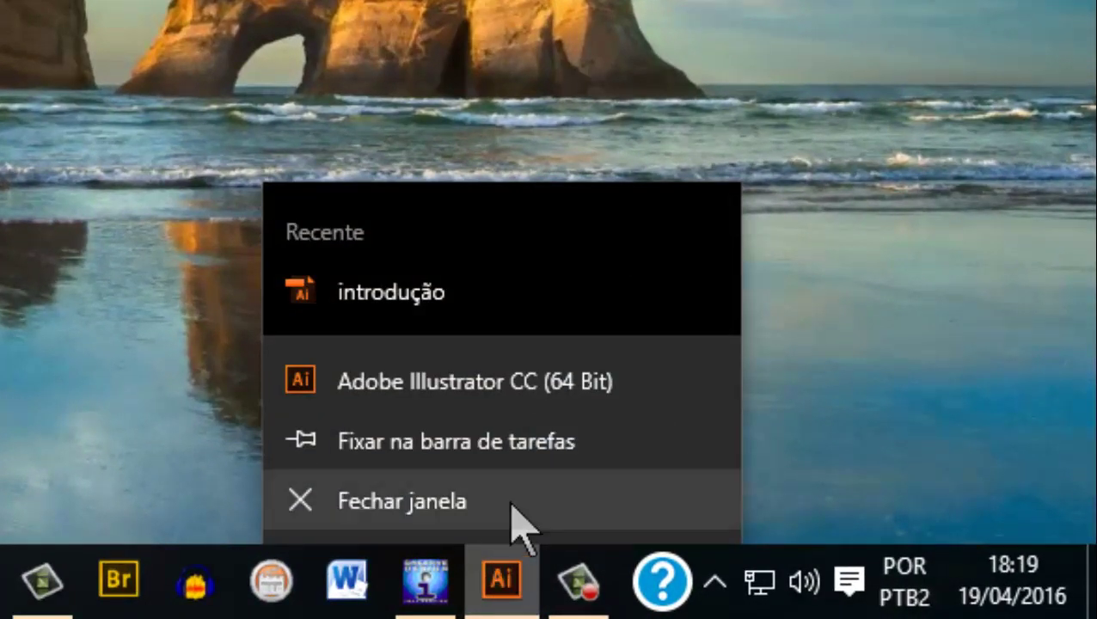
click(483, 459)
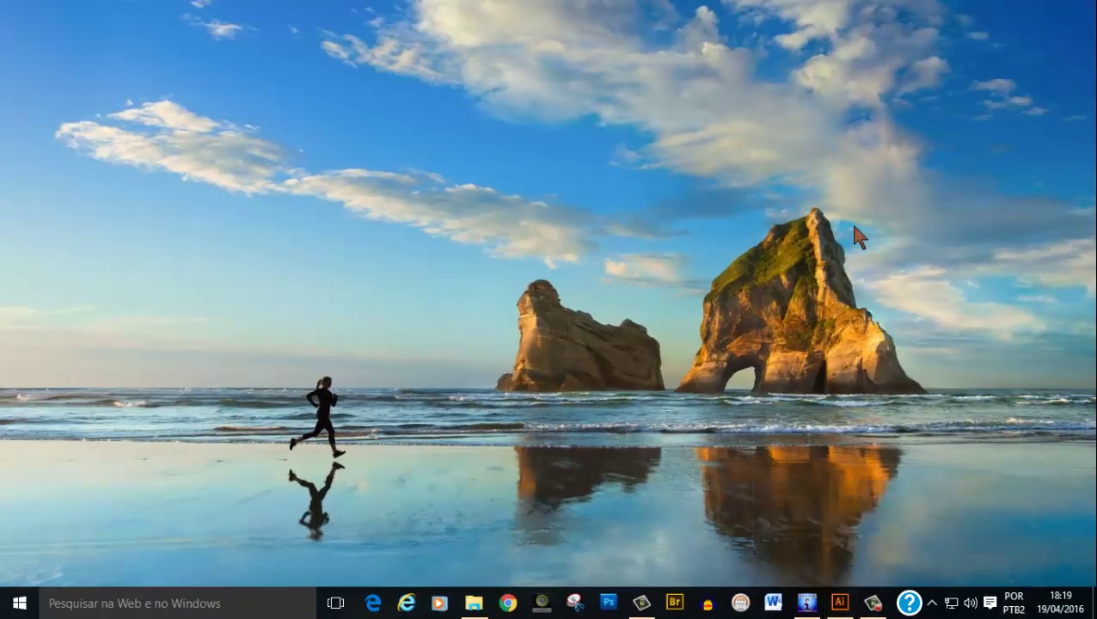
Launch Illustrator CC from its taskbar icon into the empty Essenciais workspace
click(841, 603)
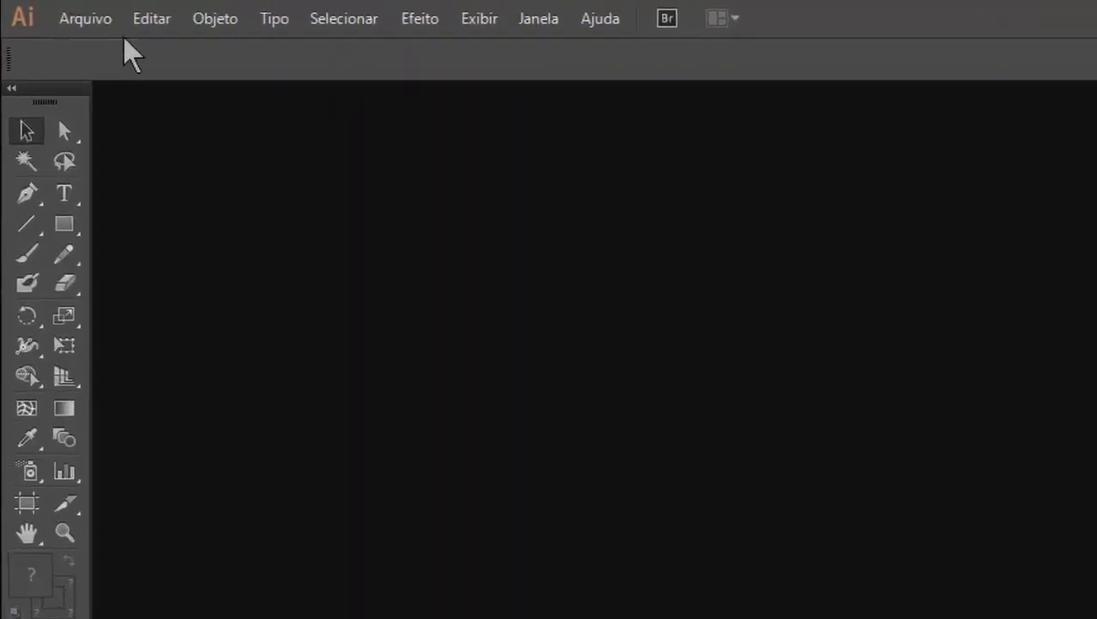
Open Illustrator's Arquivo menu
click(117, 36)
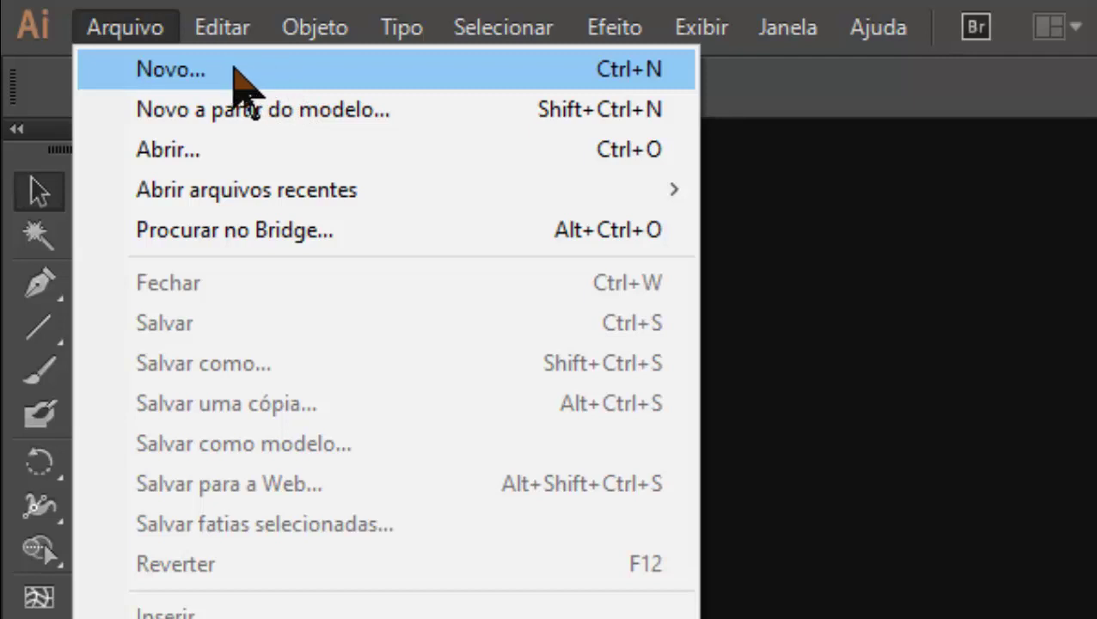
Start a new document with Arquivo > Novo and name it 'aula 01'
click(600, 73)
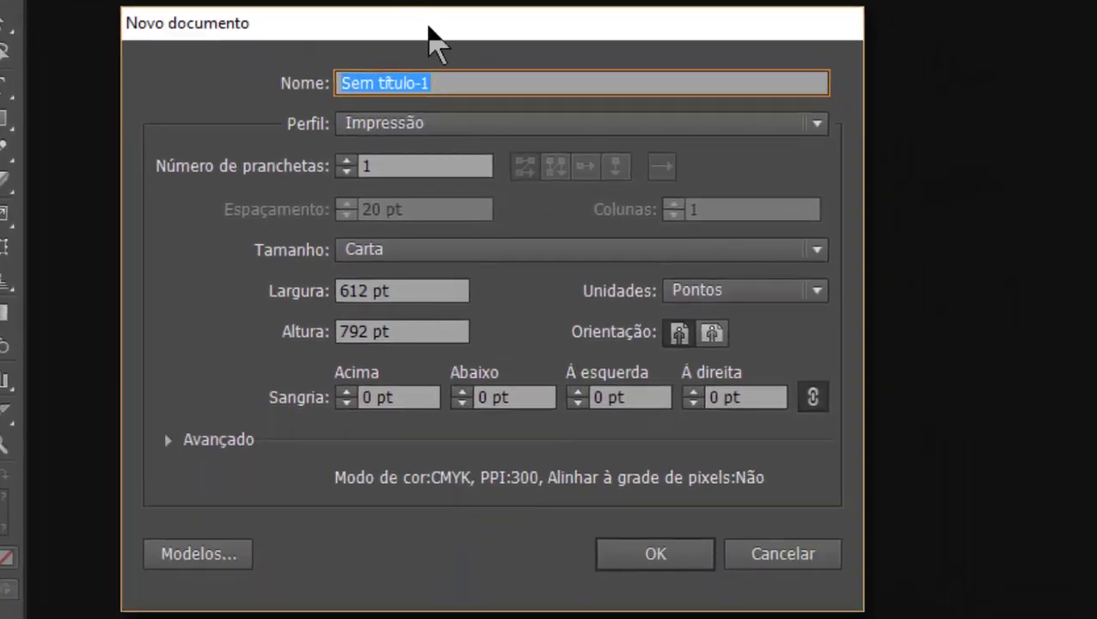
mouse_move(428, 36)
mouse_down()
mouse_move(761, 21)
mouse_move(773, 11)
mouse_up()
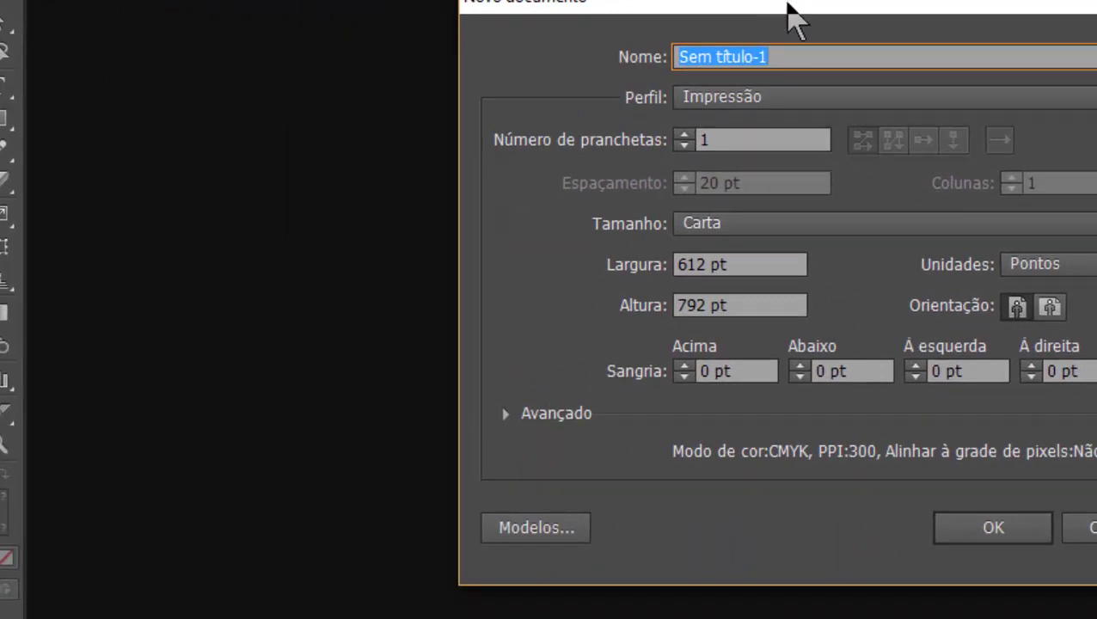
drag(798, 19, 701, 0)
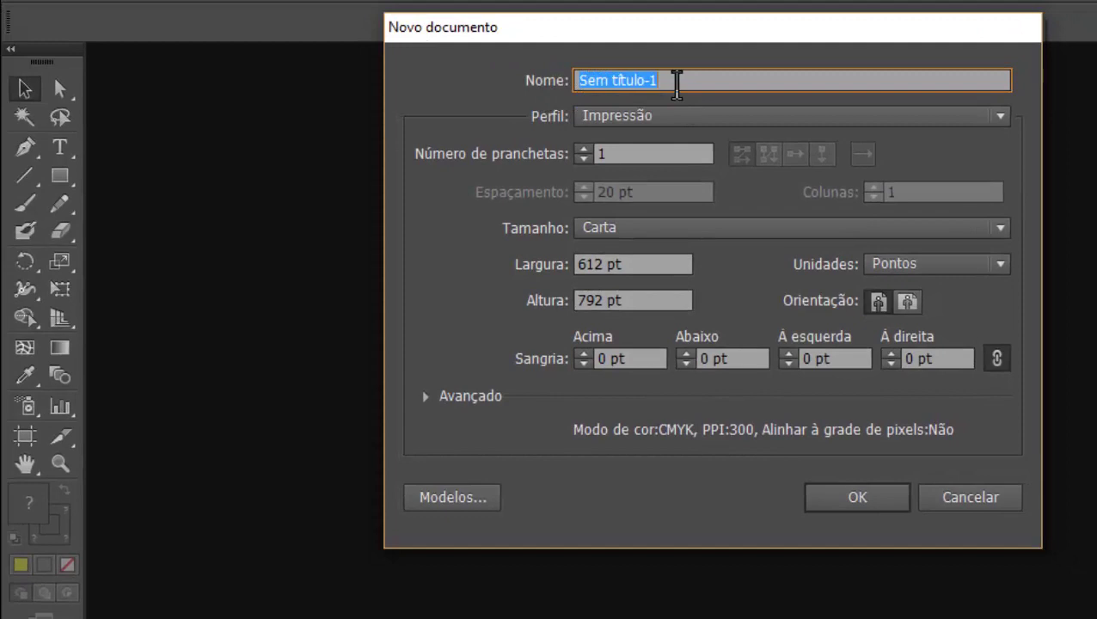
text(aula 01)
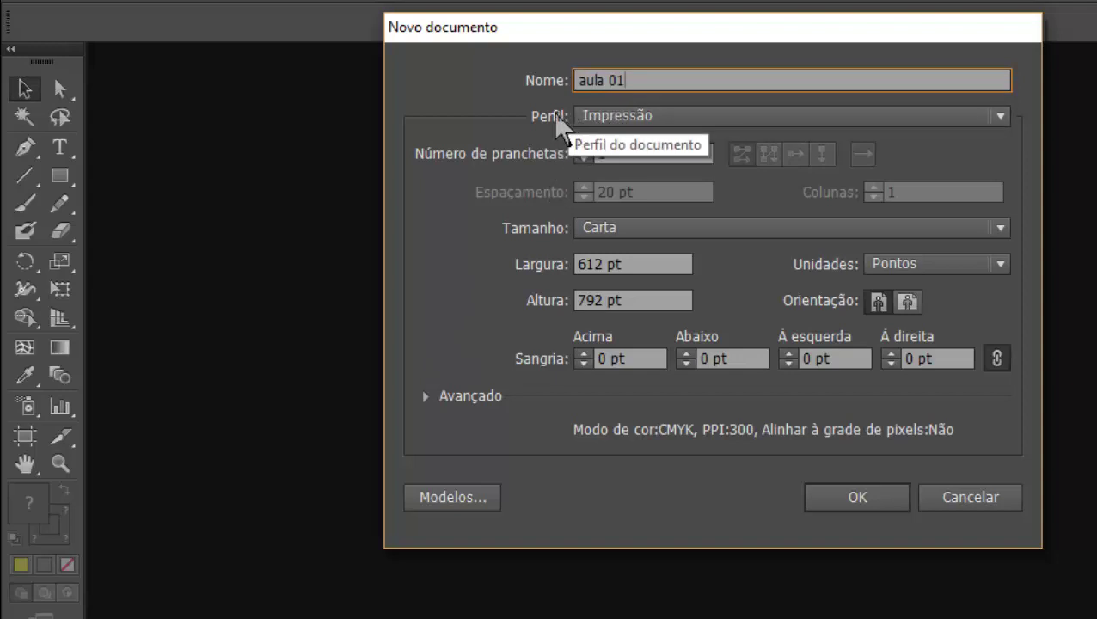
Review the Perfil list, keep Impressão, and view the Tamanho page-size presets
click(1000, 116)
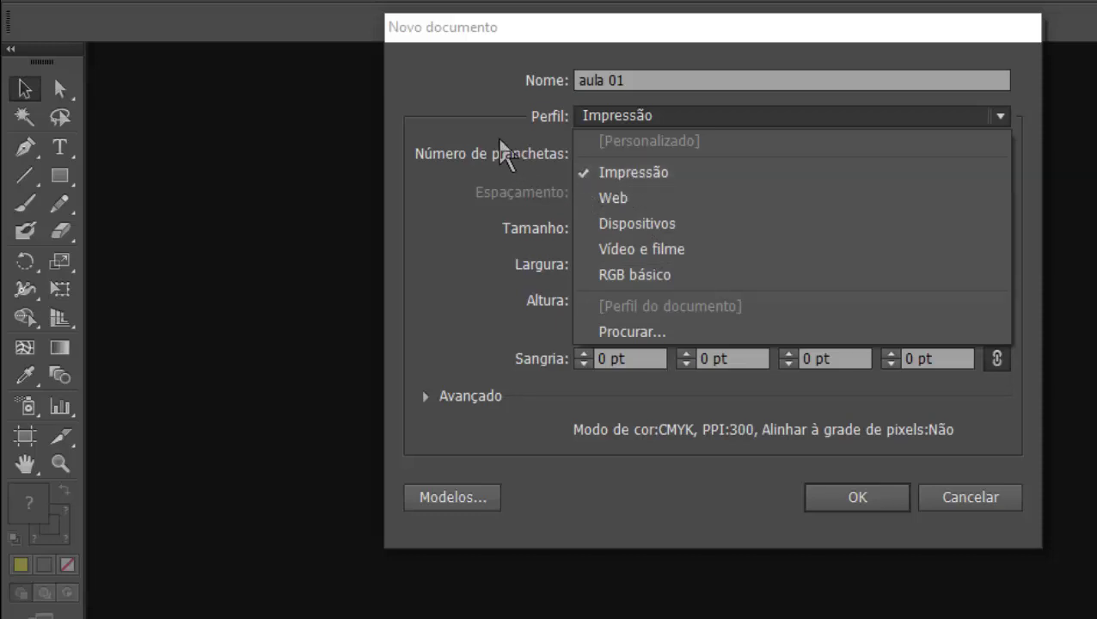
click(501, 151)
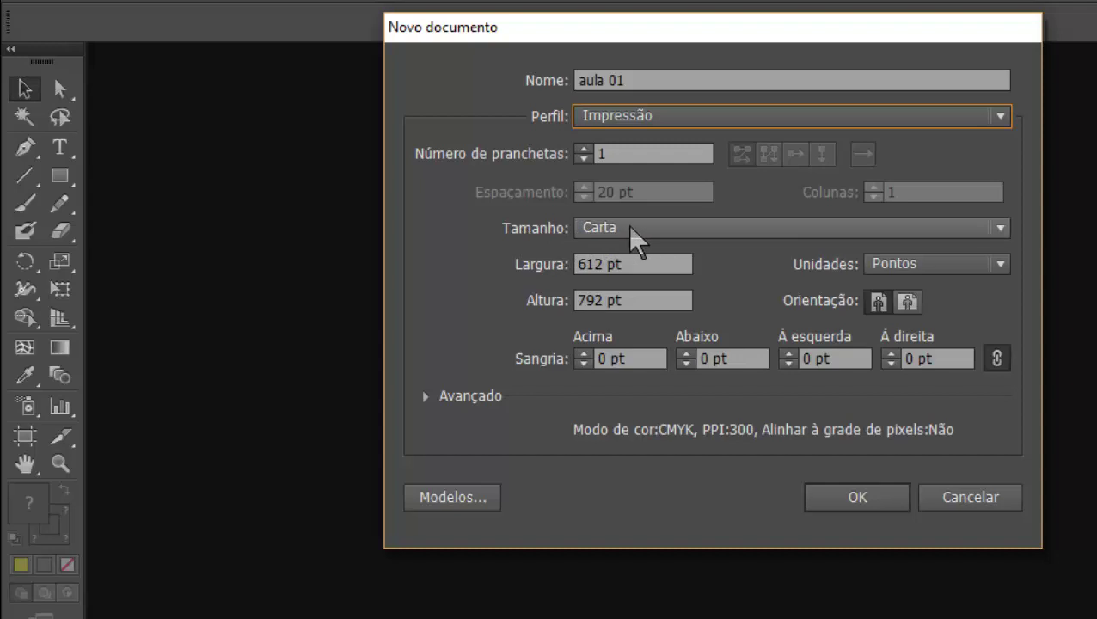
click(1001, 230)
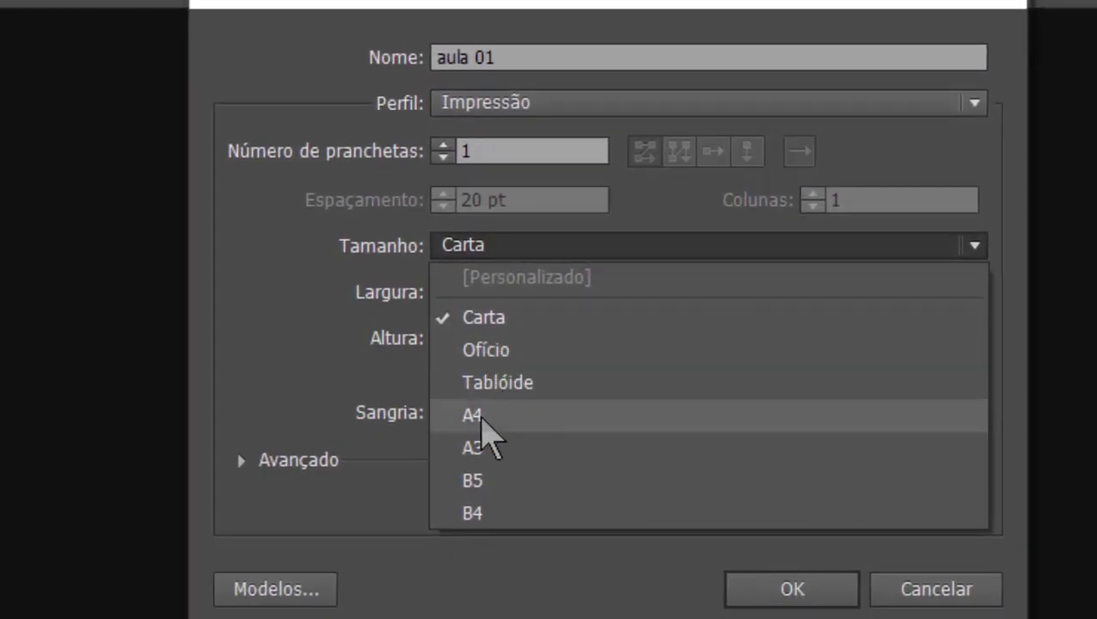
Pick the A4 size and switch the document units to millimetres
click(478, 417)
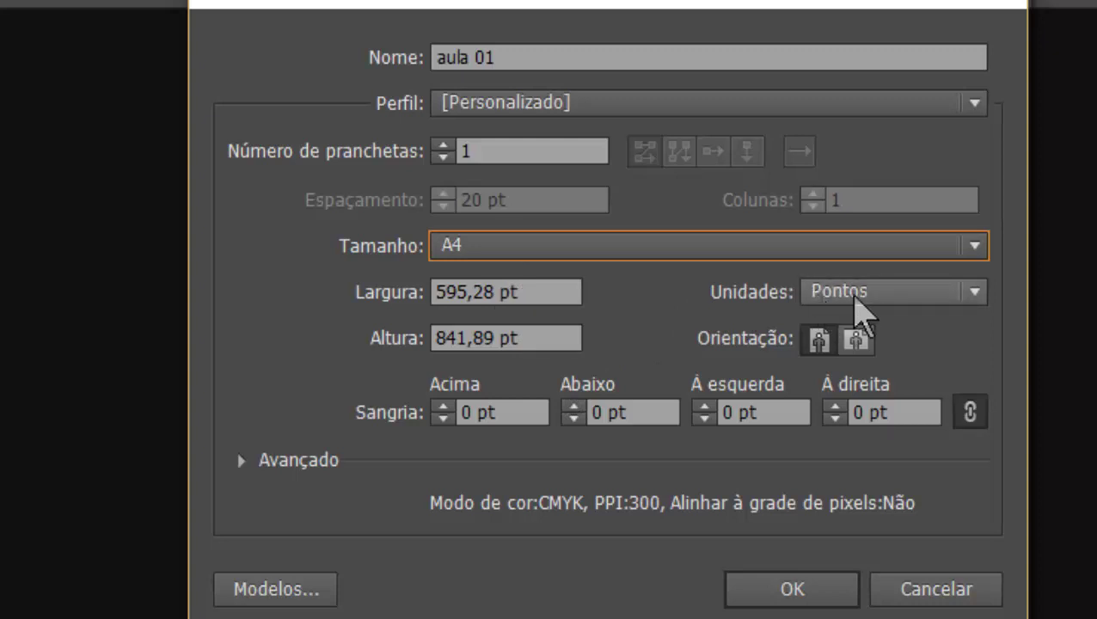
click(973, 292)
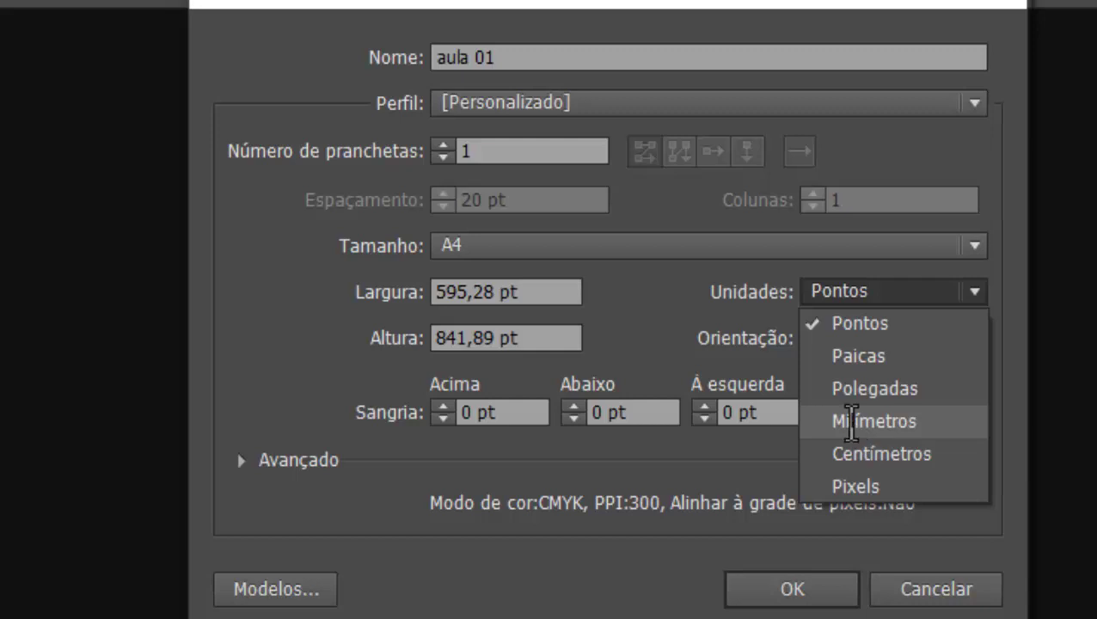
click(854, 420)
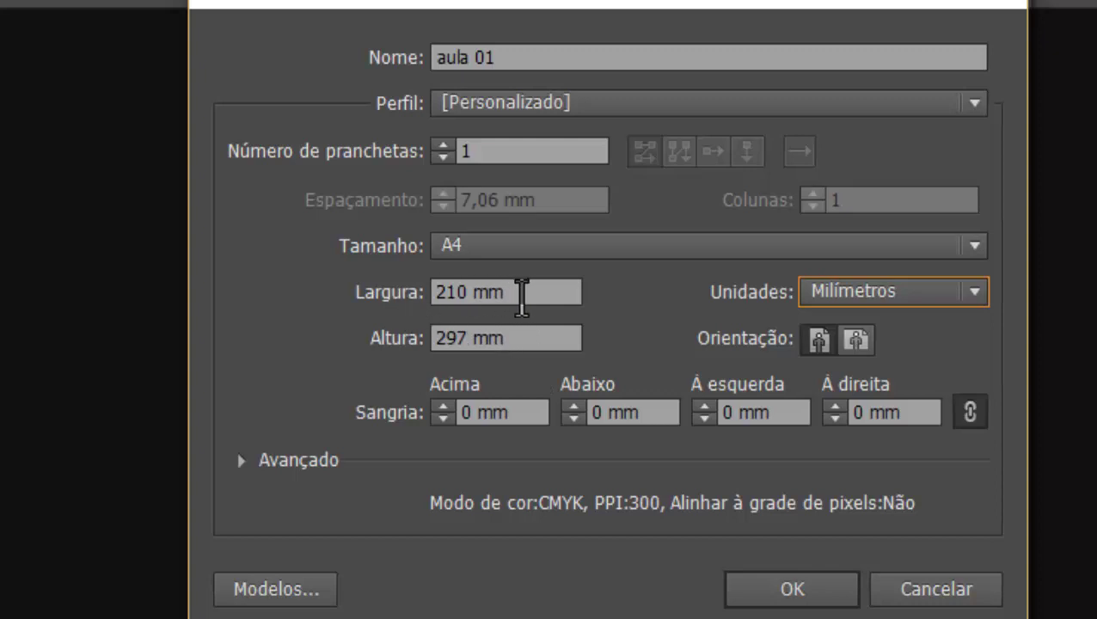
Set a custom page size of 90 mm width by 50 mm height
click(522, 292)
drag(513, 292, 413, 296)
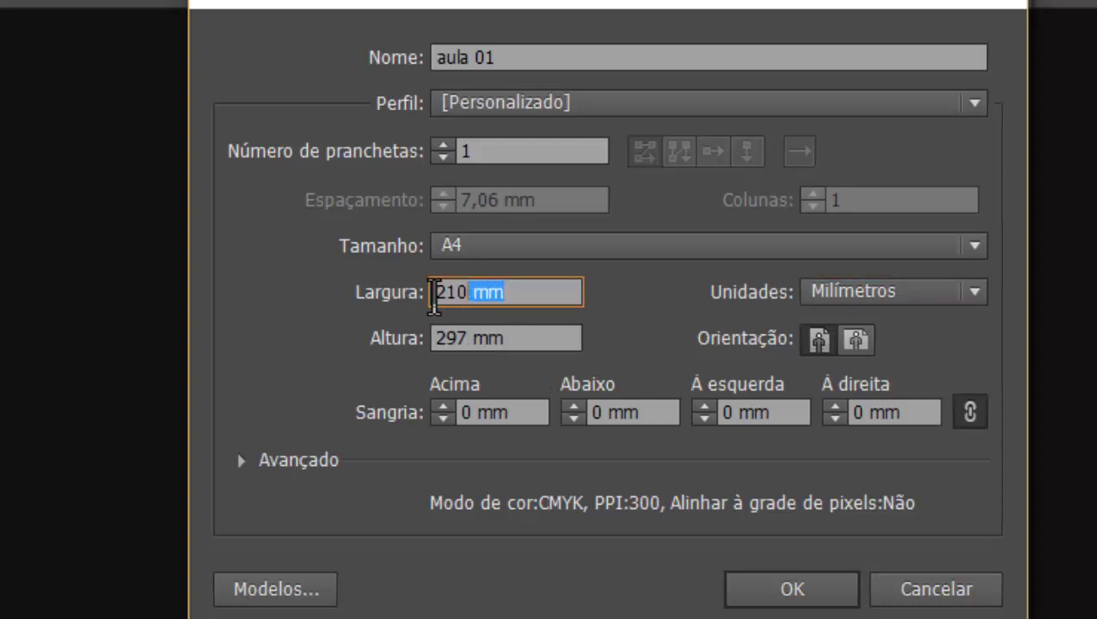
text(90)
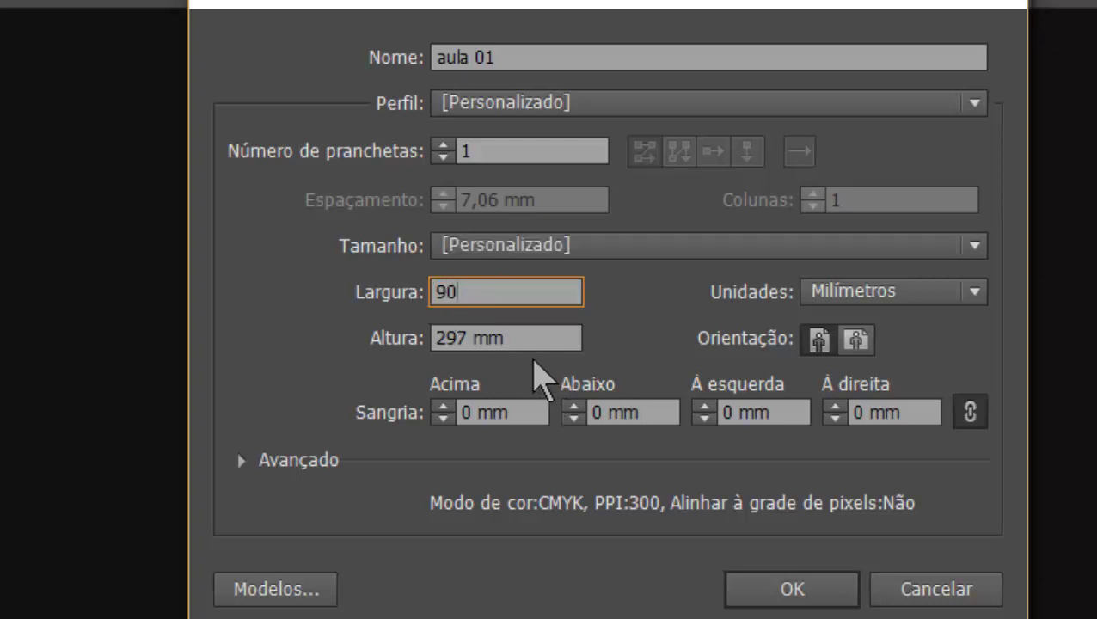
drag(519, 338, 423, 344)
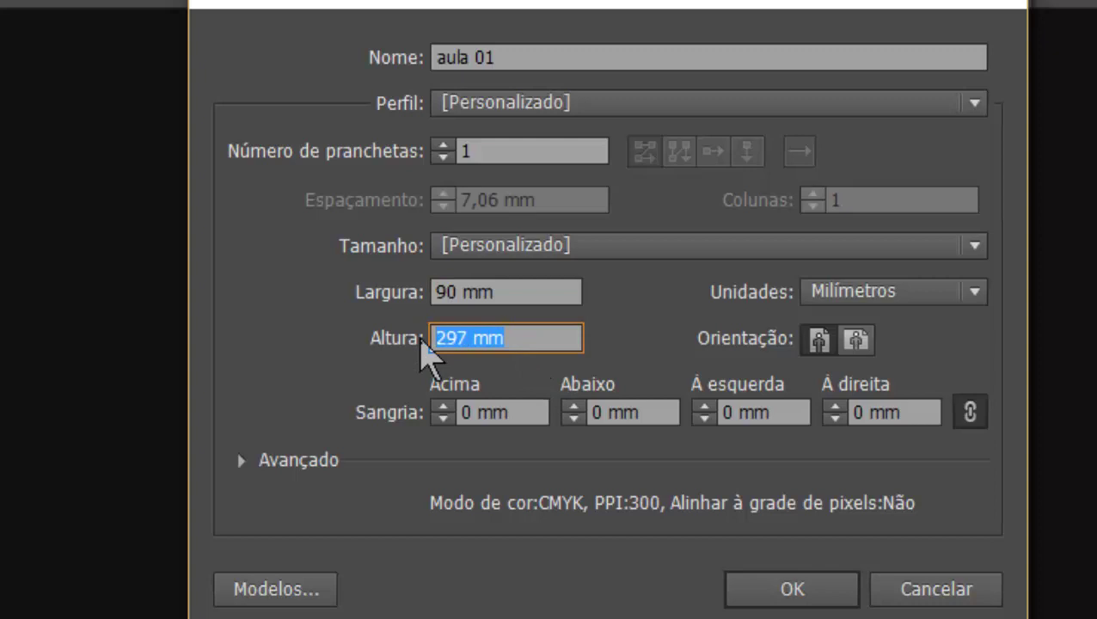
text(50)
click(537, 294)
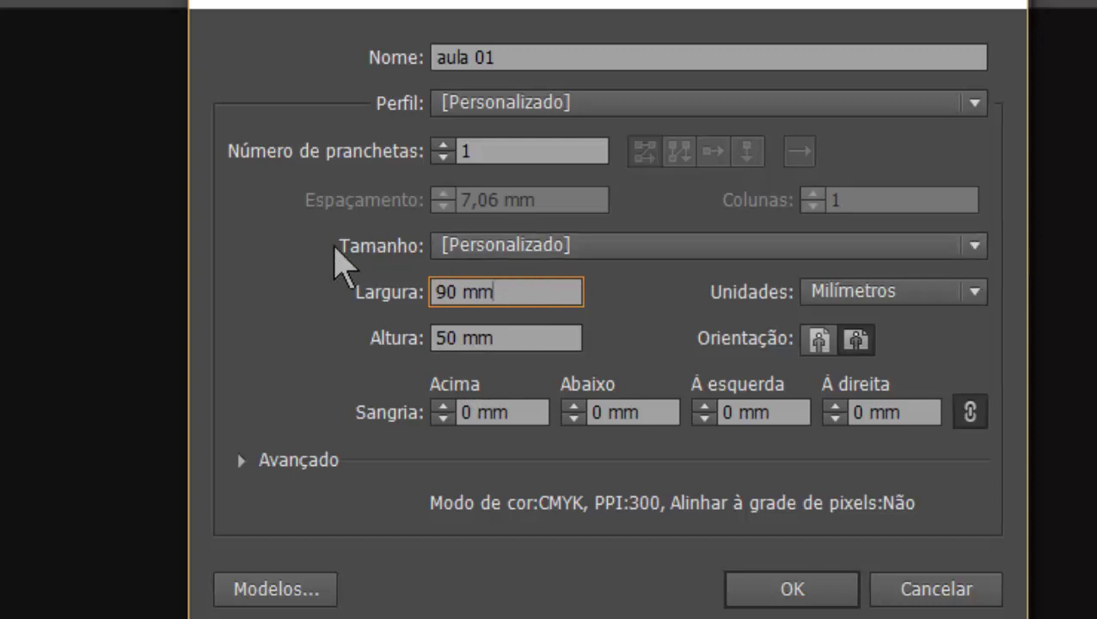
click(971, 247)
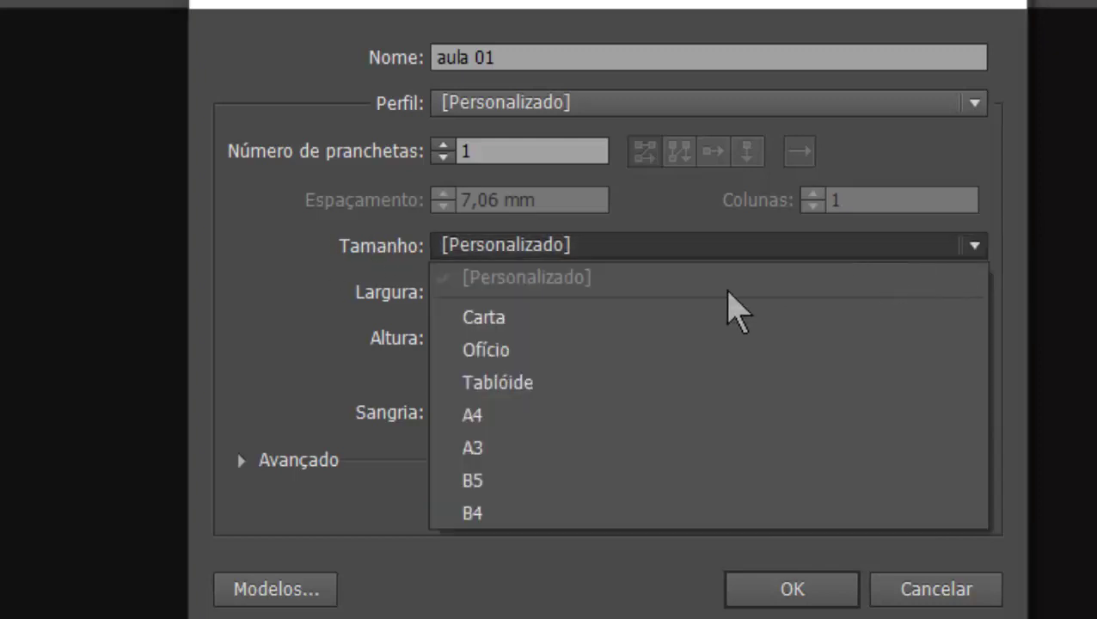
Choose A4 (210 × 297 mm) in portrait orientation
click(483, 417)
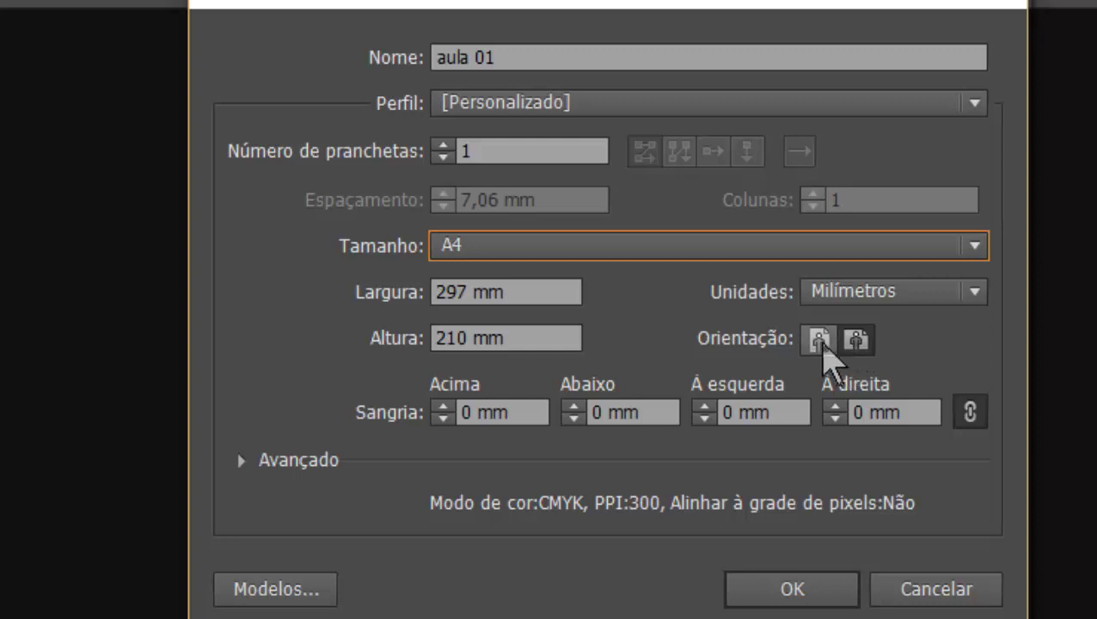
click(819, 342)
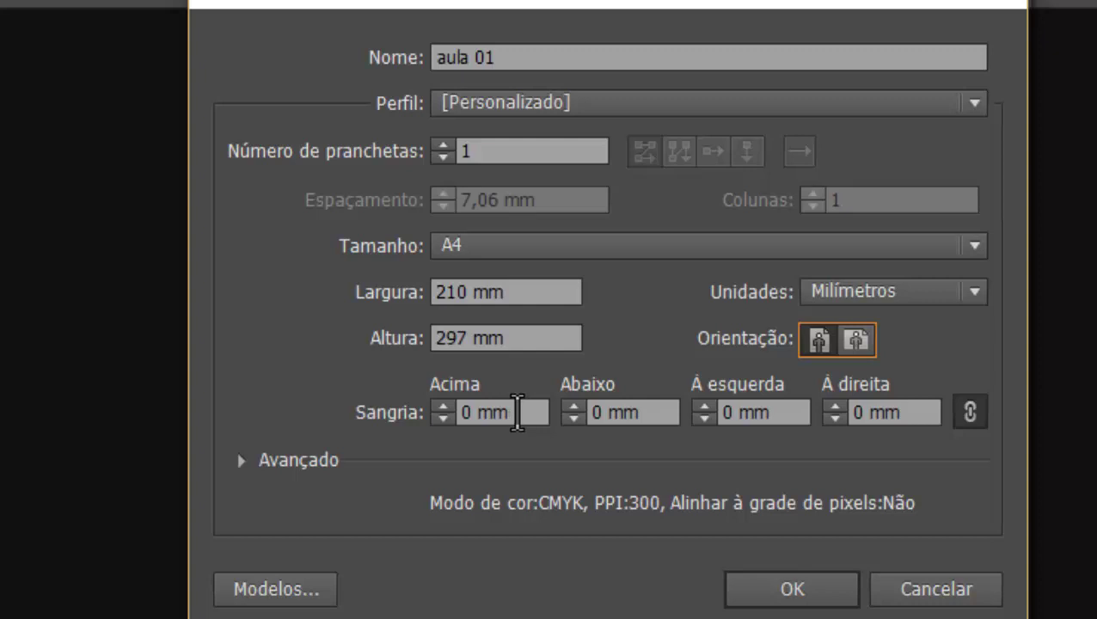
drag(512, 414, 452, 430)
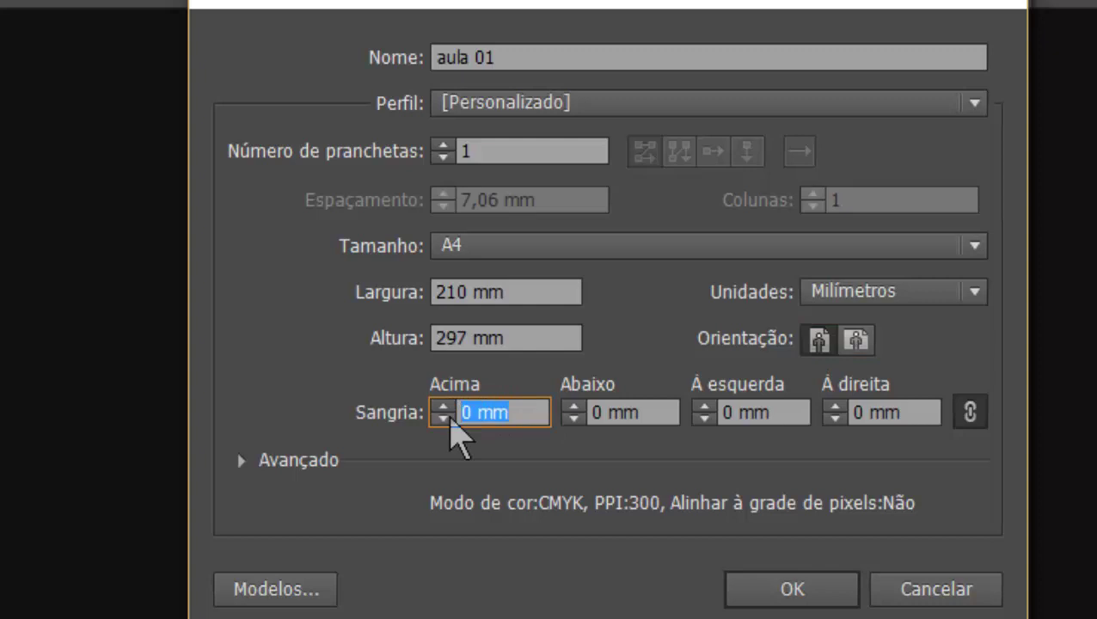
text(3)
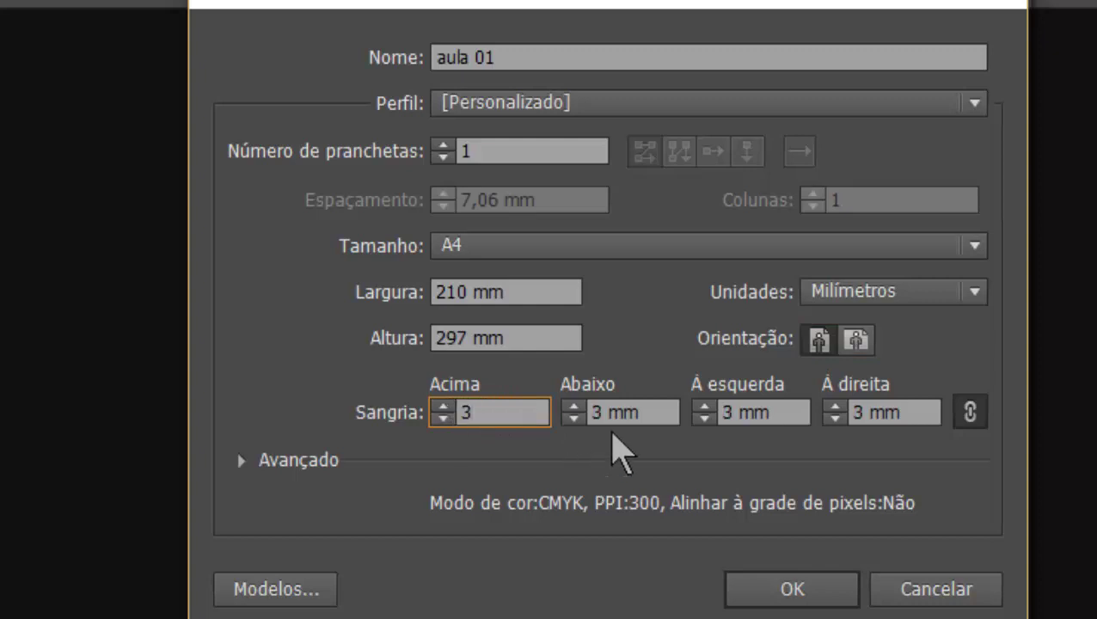
click(661, 411)
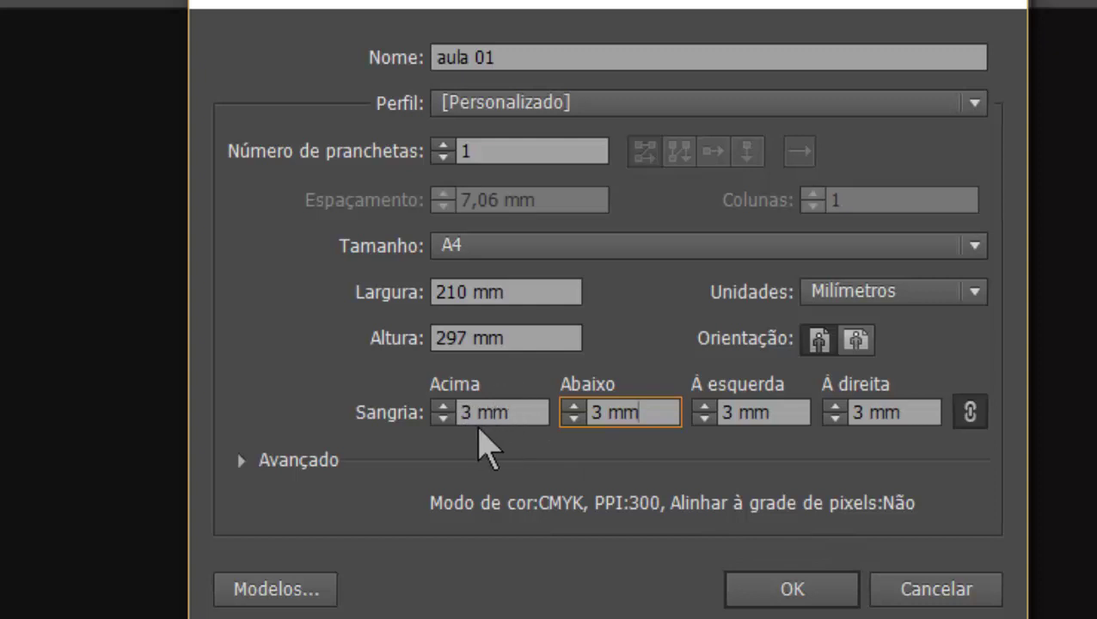
drag(509, 413, 454, 421)
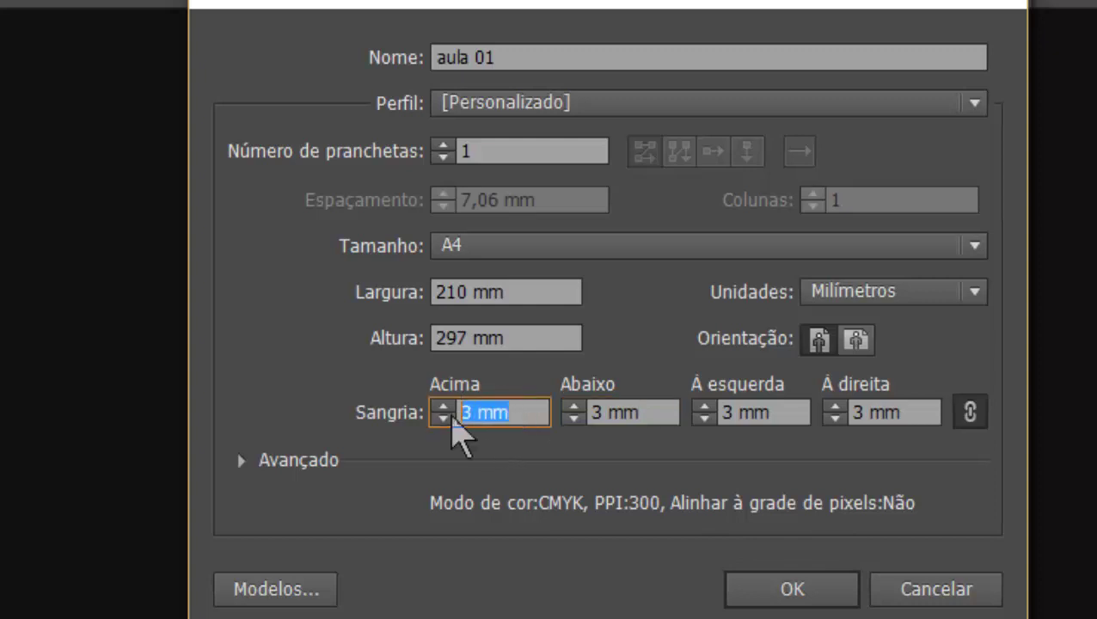
text(0)
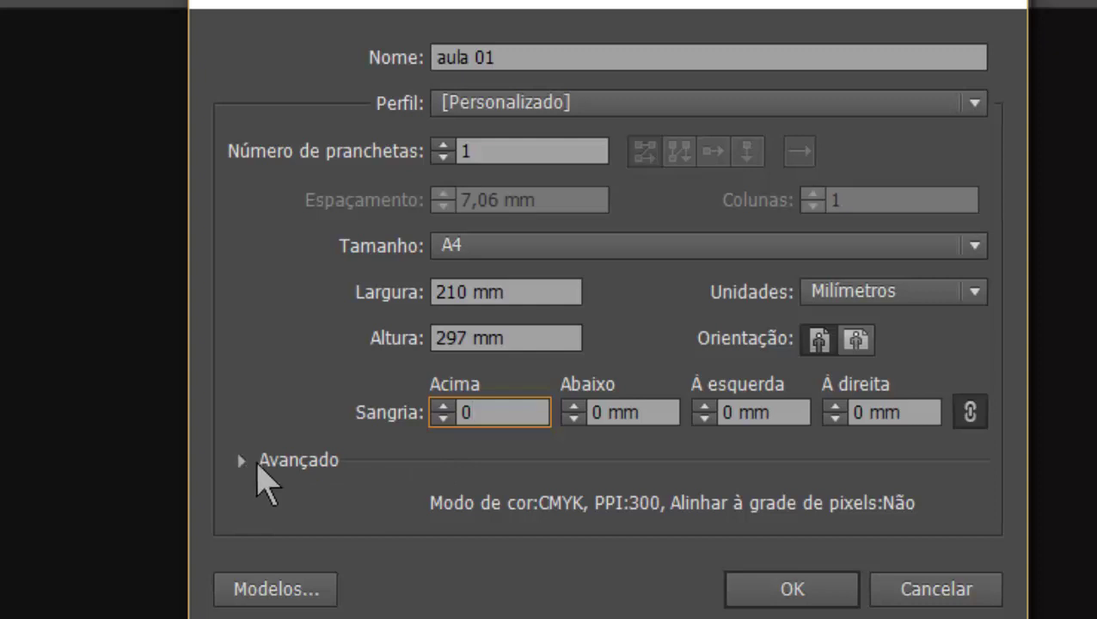
Expand Avançado to show CMYK colour, Alta (300 ppi) raster effects and Padrão preview
click(242, 462)
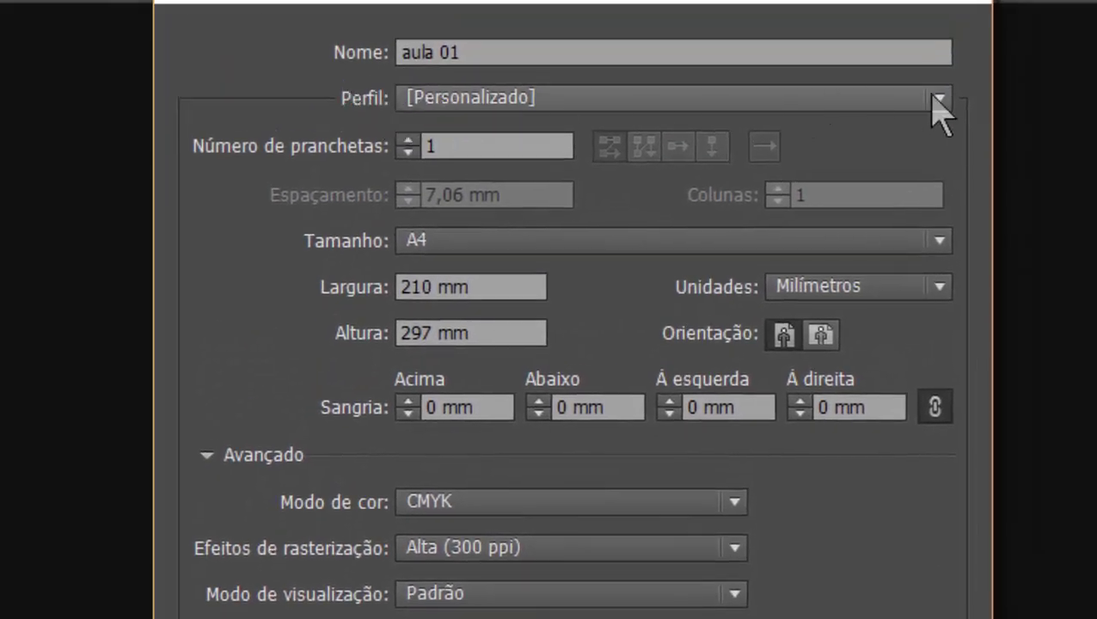
Switch between the Impressão and Web profiles, ending on Impressão (Carta, 612 × 792 pt)
click(938, 98)
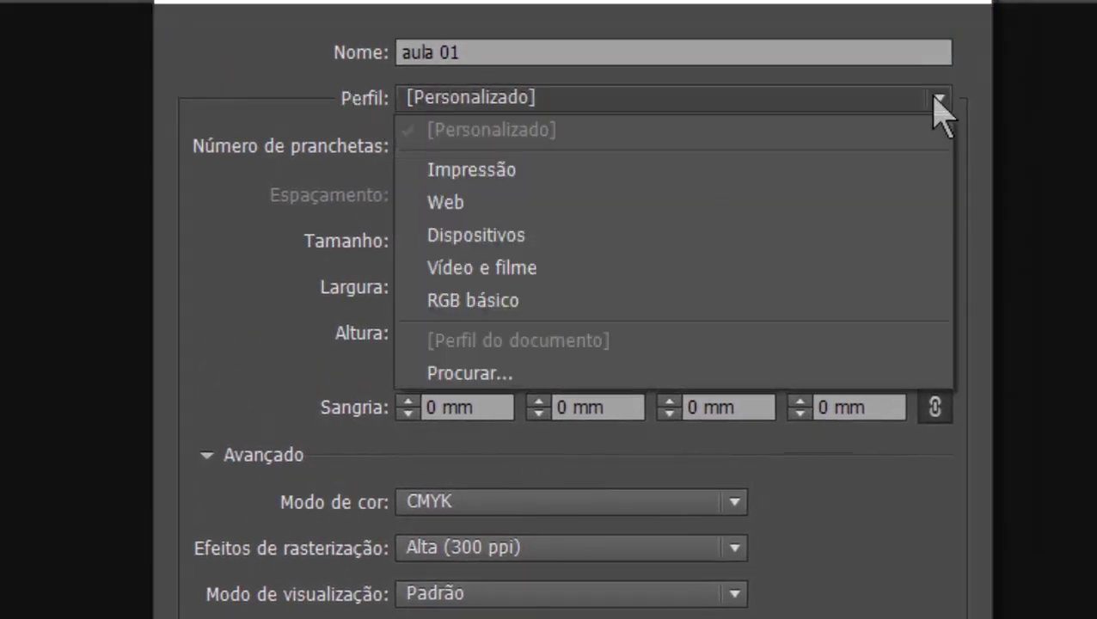
click(456, 171)
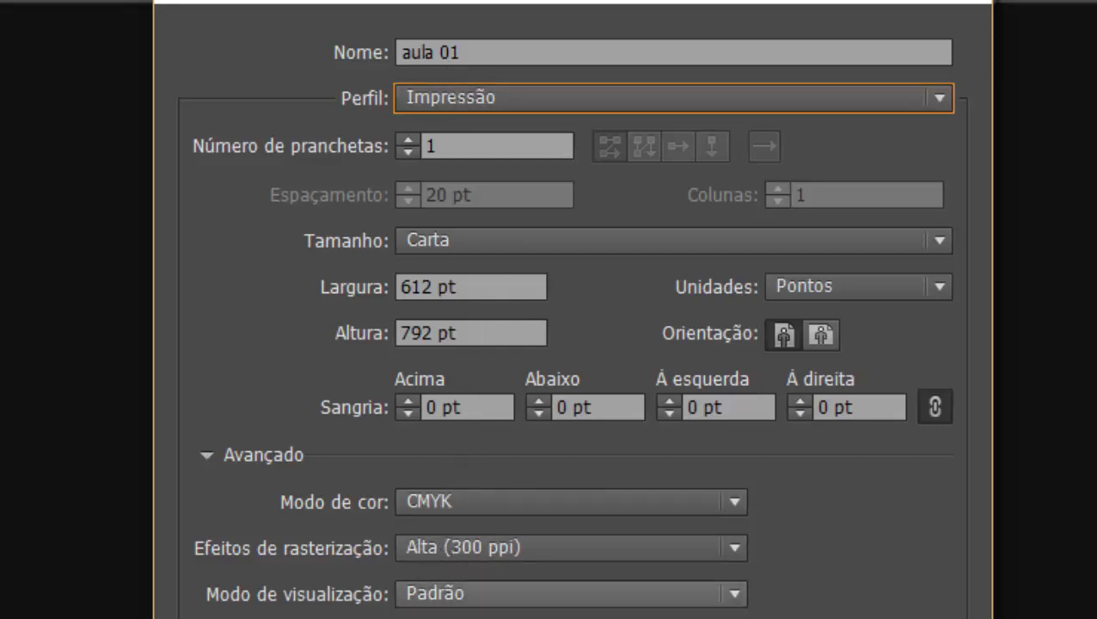
click(947, 103)
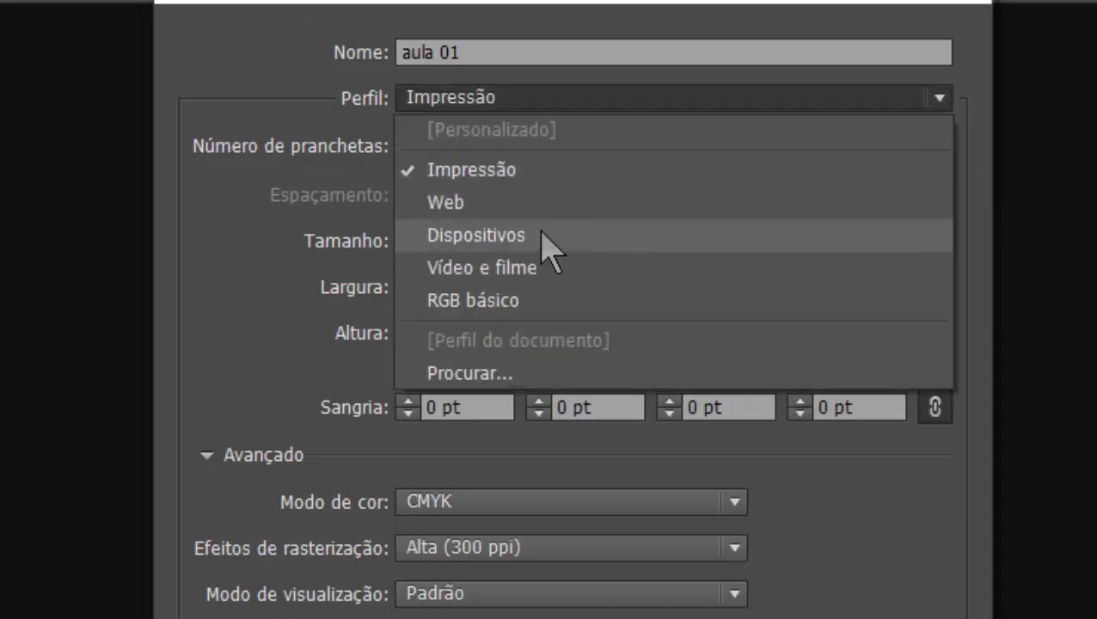
click(469, 201)
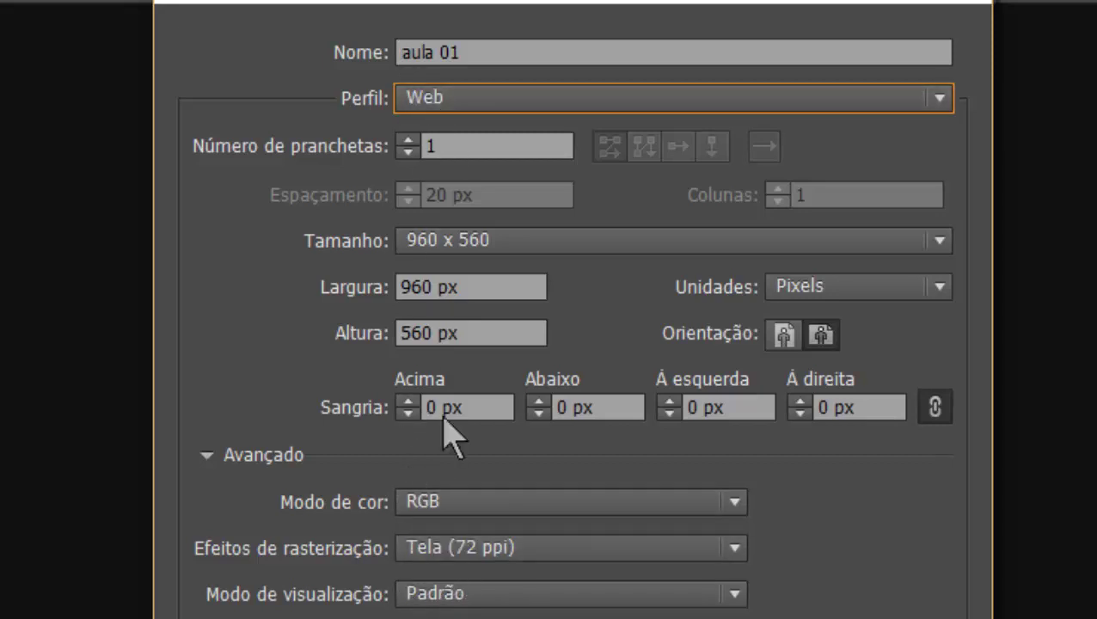
click(941, 102)
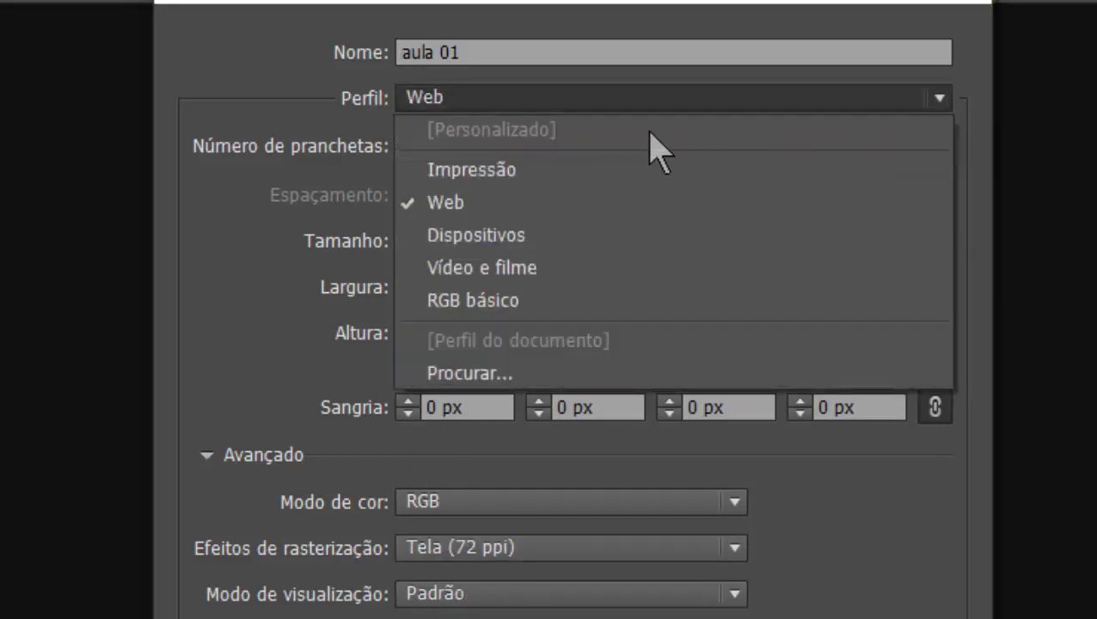
click(531, 169)
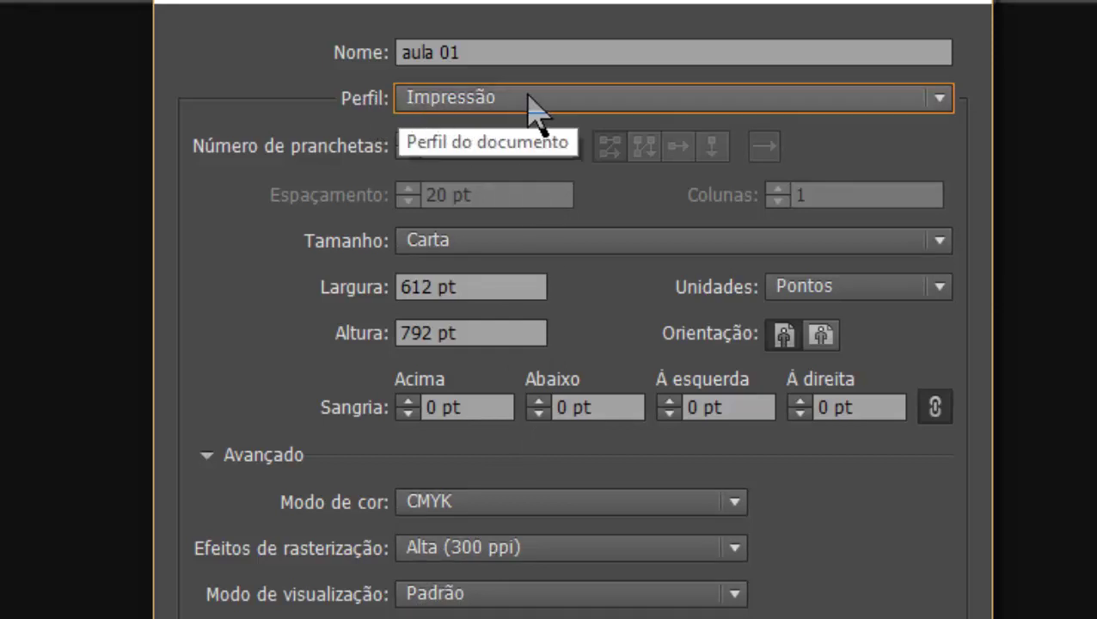
Keep CMYK colour mode and Alta (300 ppi) raster effects, then create 'aula 01'
click(735, 505)
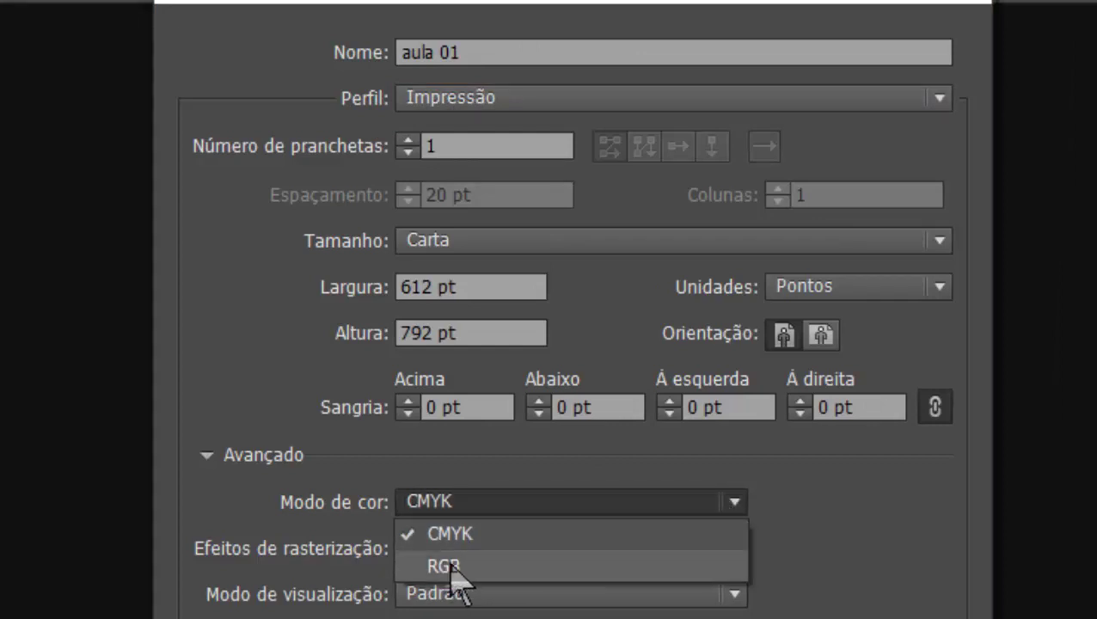
click(838, 533)
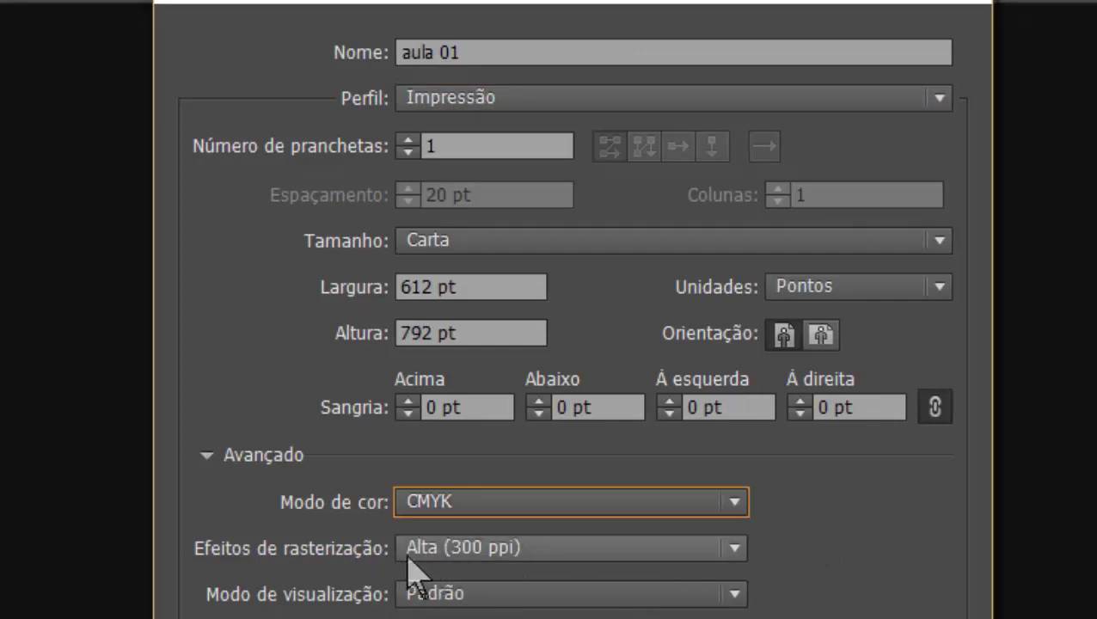
click(741, 551)
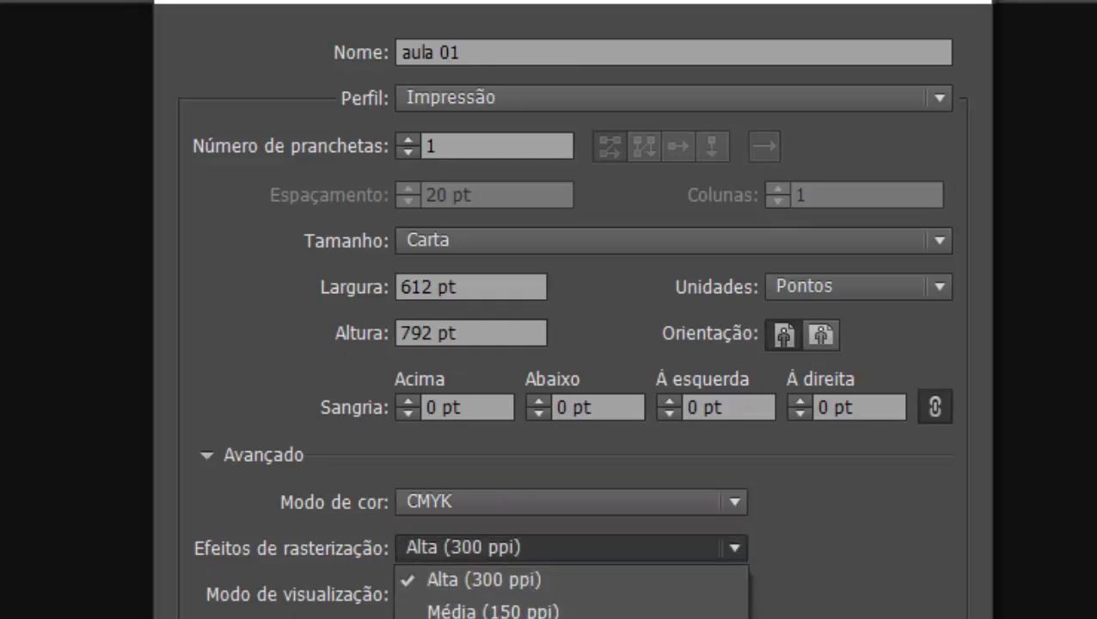
click(804, 542)
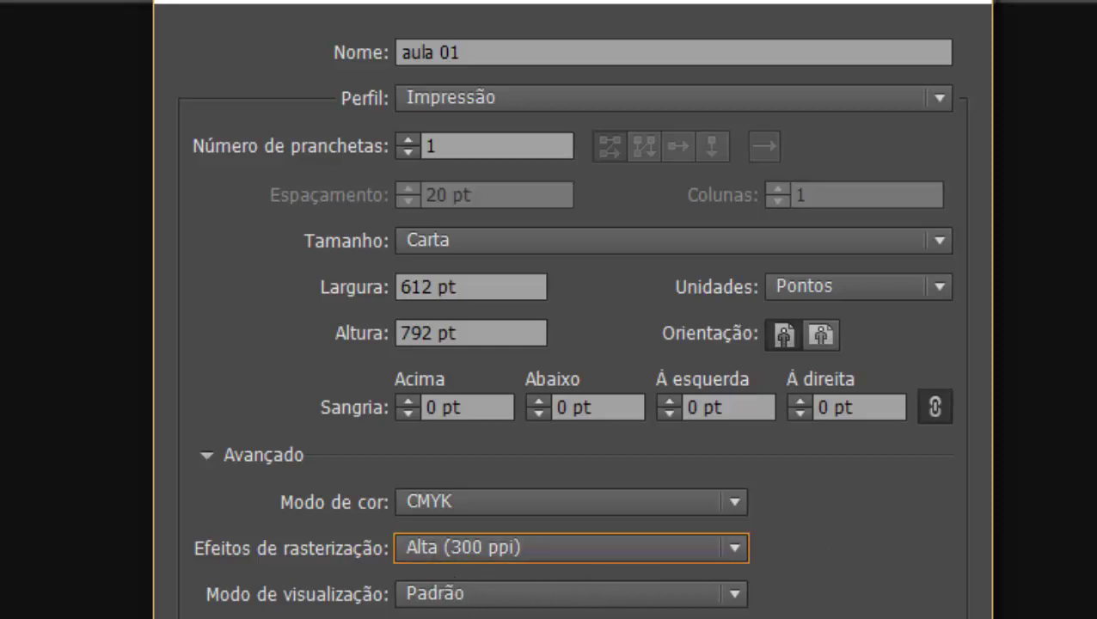
key(Return)
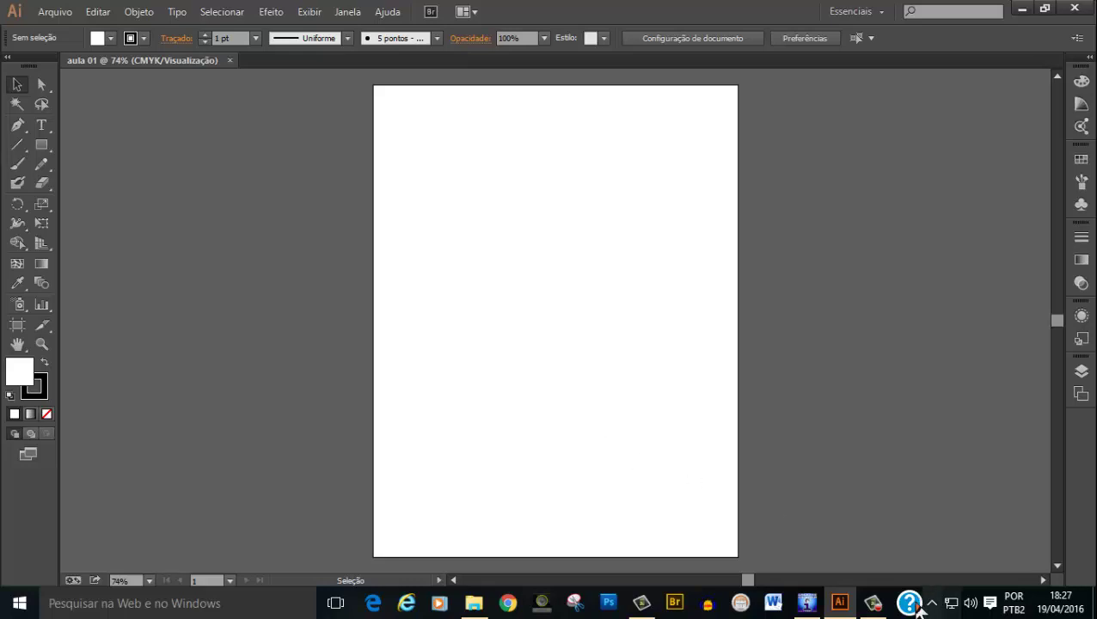
click(874, 604)
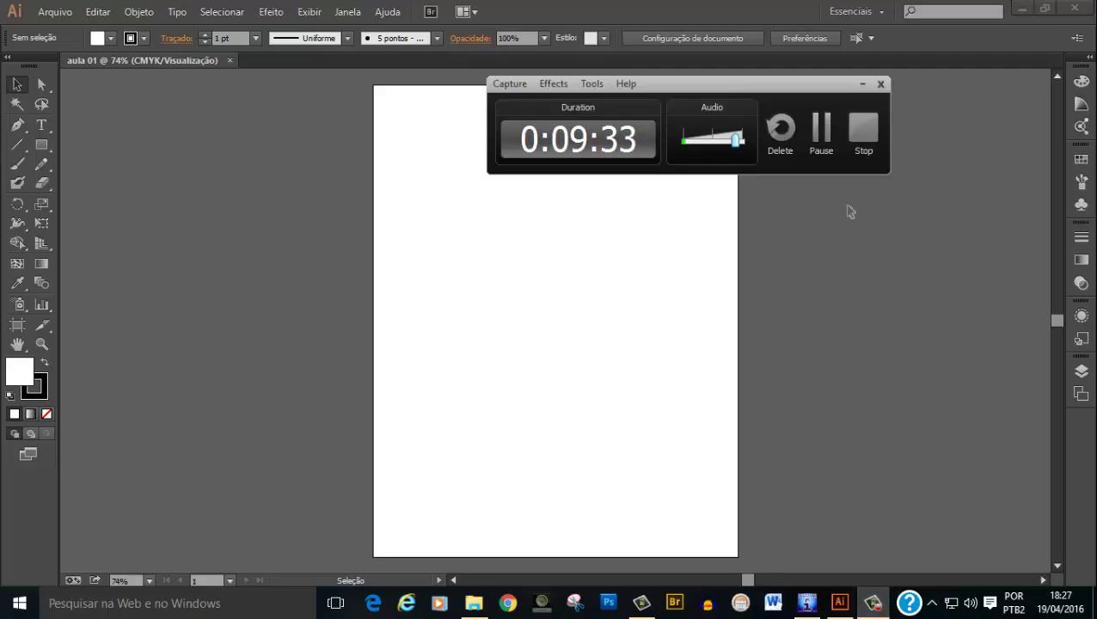